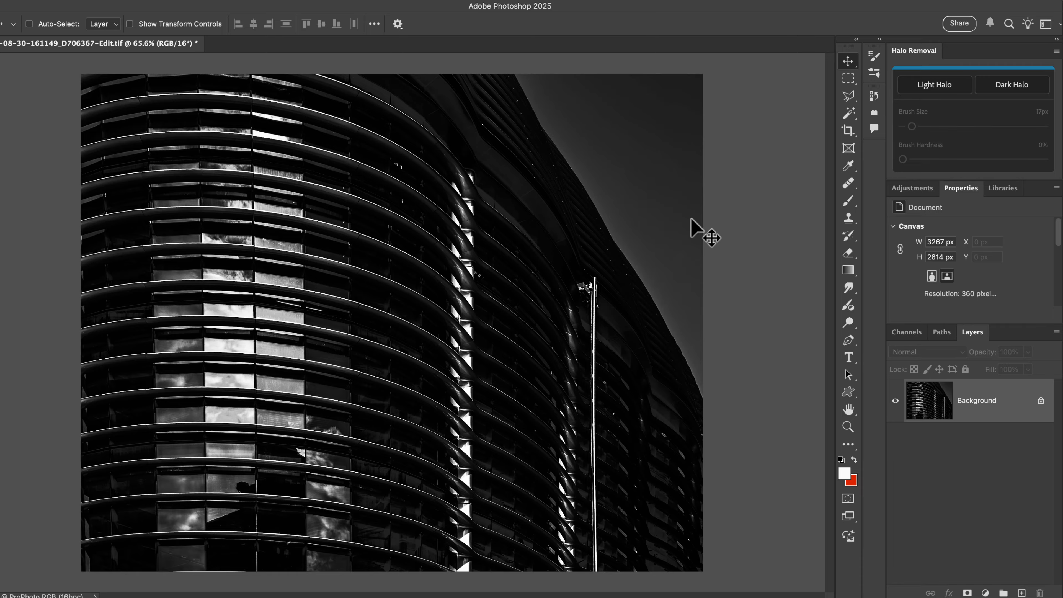
Zoom in to examine the light halo along the building's edge against the sky, then fit the image again.
{"action": "key", "text": "super+space"}
{"action": "left_click_drag", "start_coordinate": [600, 209], "coordinate": [688, 375]}
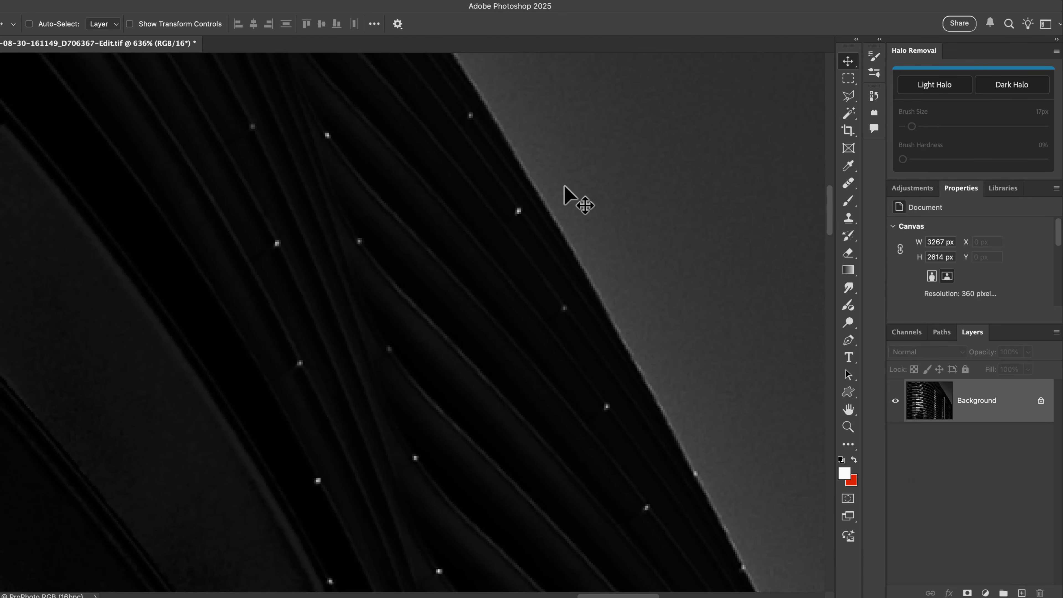
{"action": "key", "text": "super+0"}
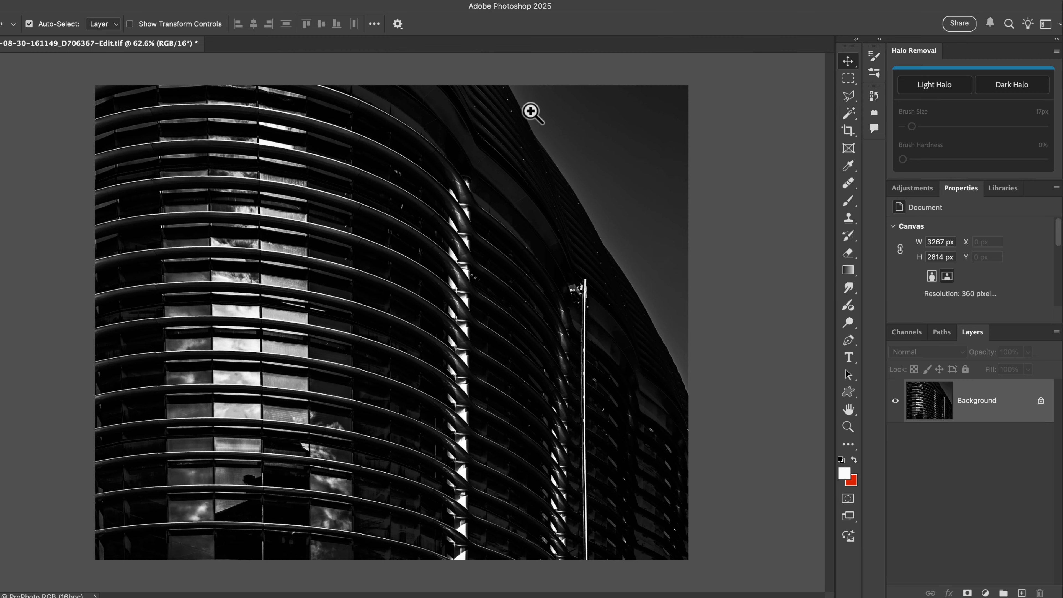
{"action": "left_click_drag", "start_coordinate": [530, 113], "coordinate": [641, 325]}
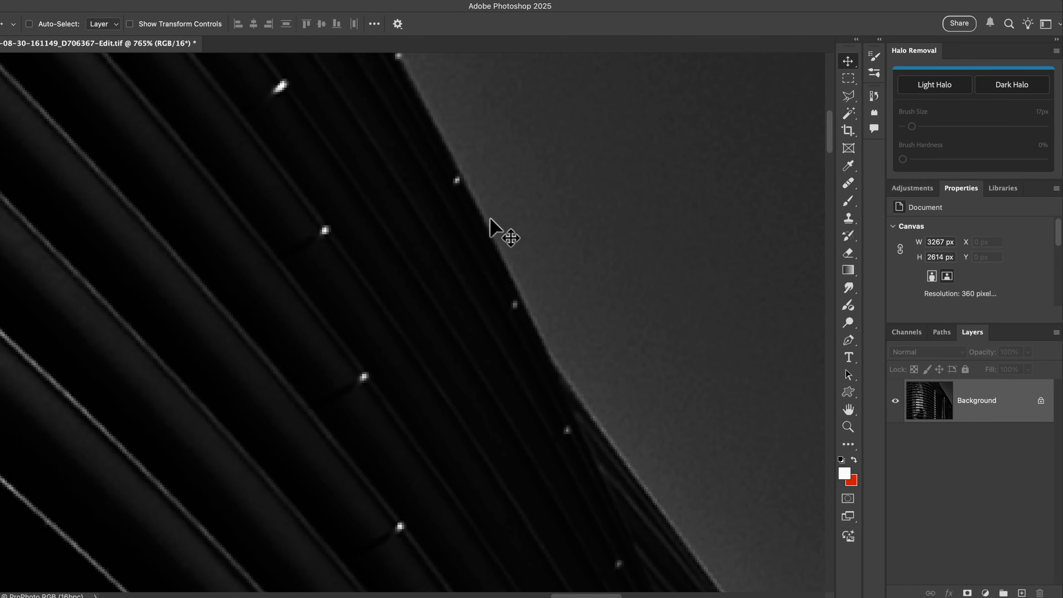
{"action": "key", "text": "super+space"}
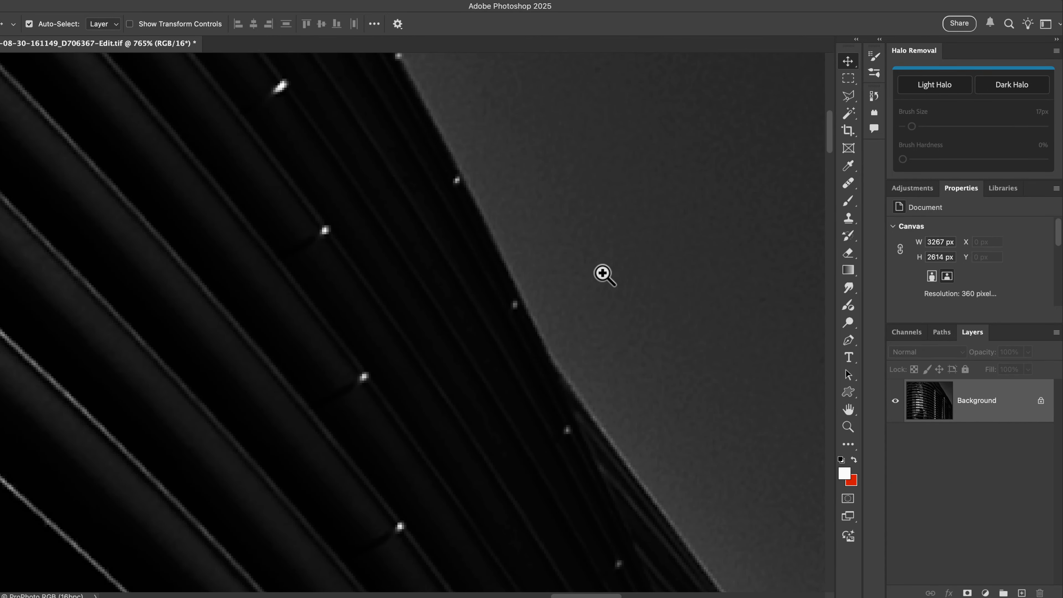
{"action": "left_click_drag", "start_coordinate": [603, 273], "coordinate": [491, 162]}
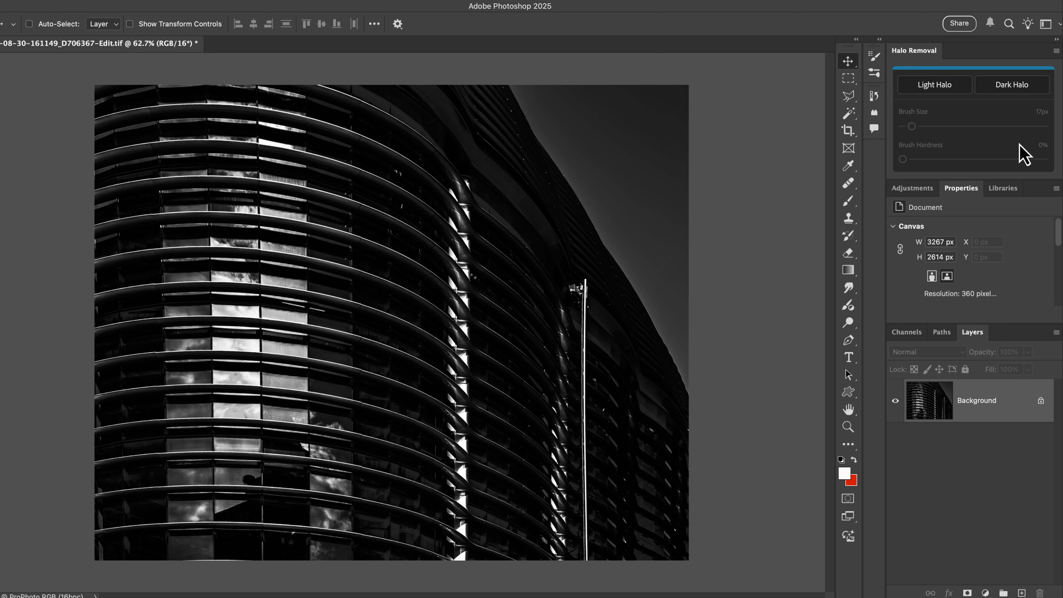
{"action": "left_click_drag", "start_coordinate": [903, 55], "coordinate": [611, 144]}
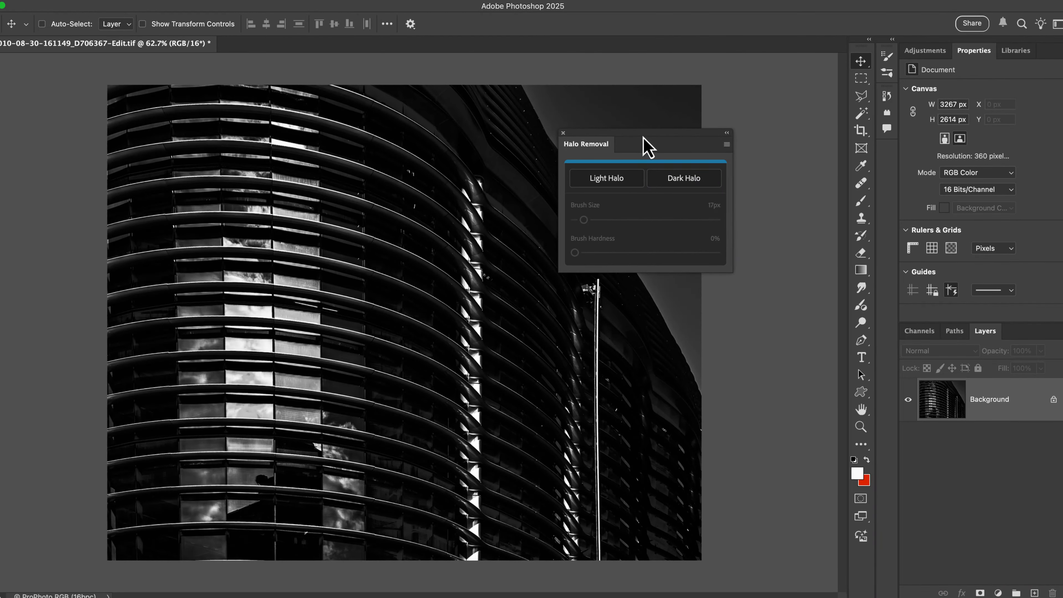
{"action": "left_click_drag", "start_coordinate": [644, 144], "coordinate": [975, 56]}
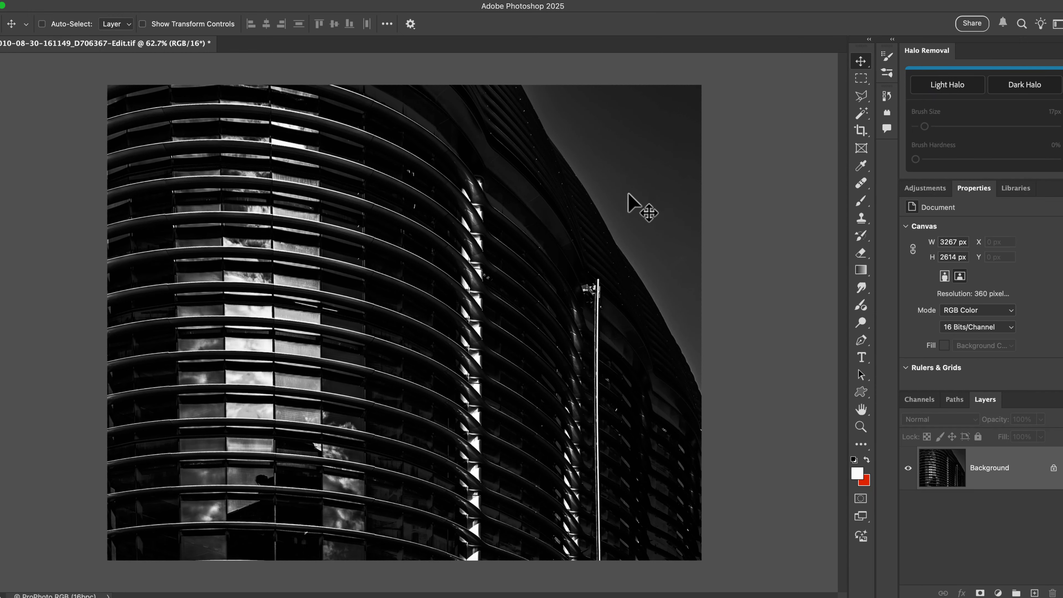
Zoom in on the building edge and activate the Light Halo healing brush from the Halo Removal panel.
{"action": "key", "text": "super+space"}
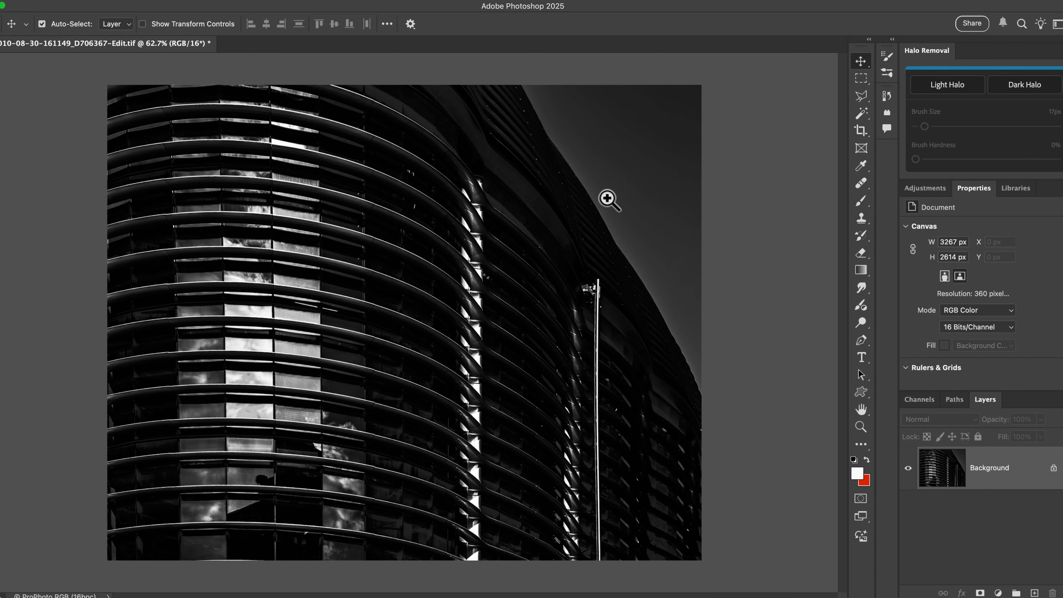
{"action": "left_click_drag", "start_coordinate": [607, 200], "coordinate": [697, 339]}
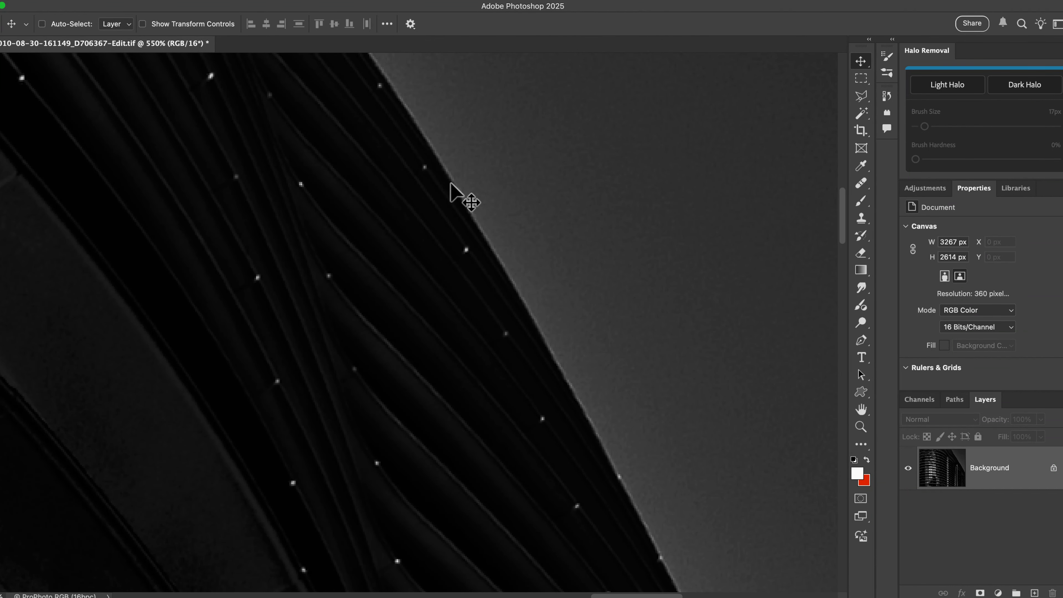
{"action": "left_click", "coordinate": [949, 85]}
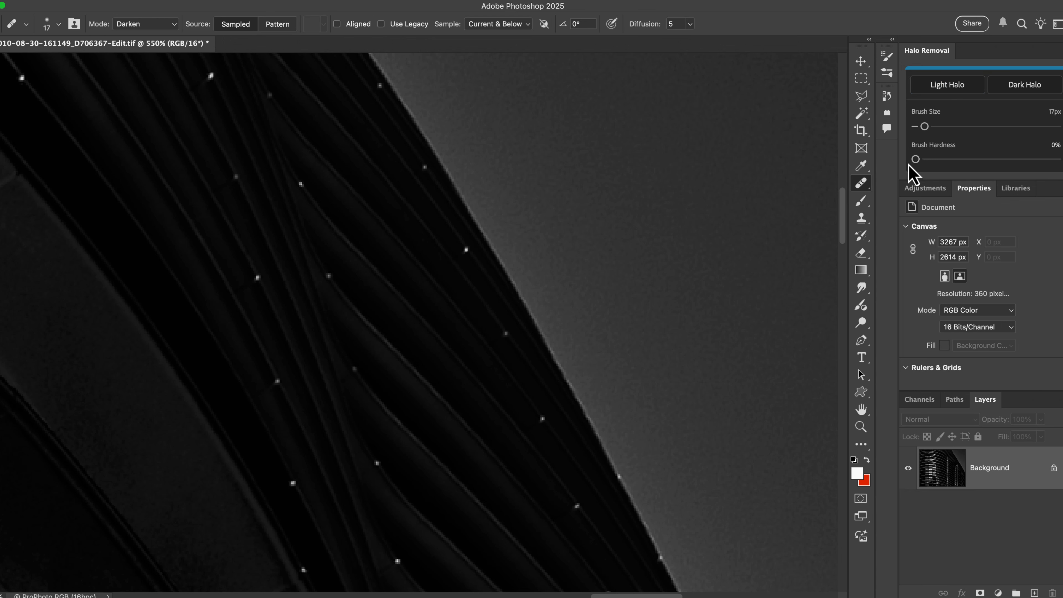
{"action": "mouse_move", "coordinate": [914, 160]}
{"action": "left_mouse_down"}
{"action": "mouse_move", "coordinate": [1031, 160]}
{"action": "mouse_move", "coordinate": [937, 162]}
{"action": "left_mouse_up"}
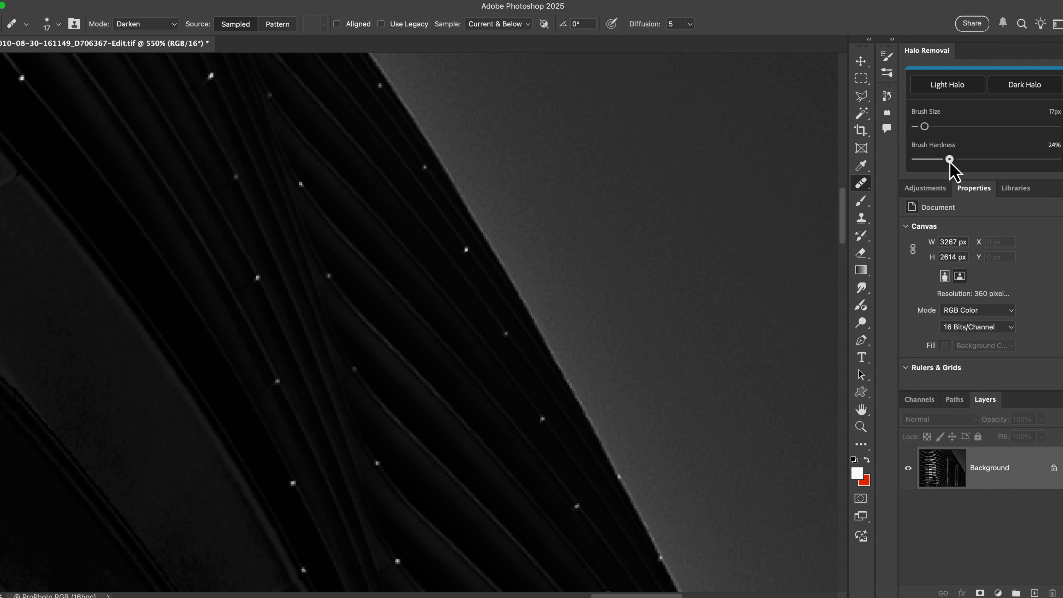
{"action": "left_click_drag", "start_coordinate": [949, 160], "coordinate": [916, 163]}
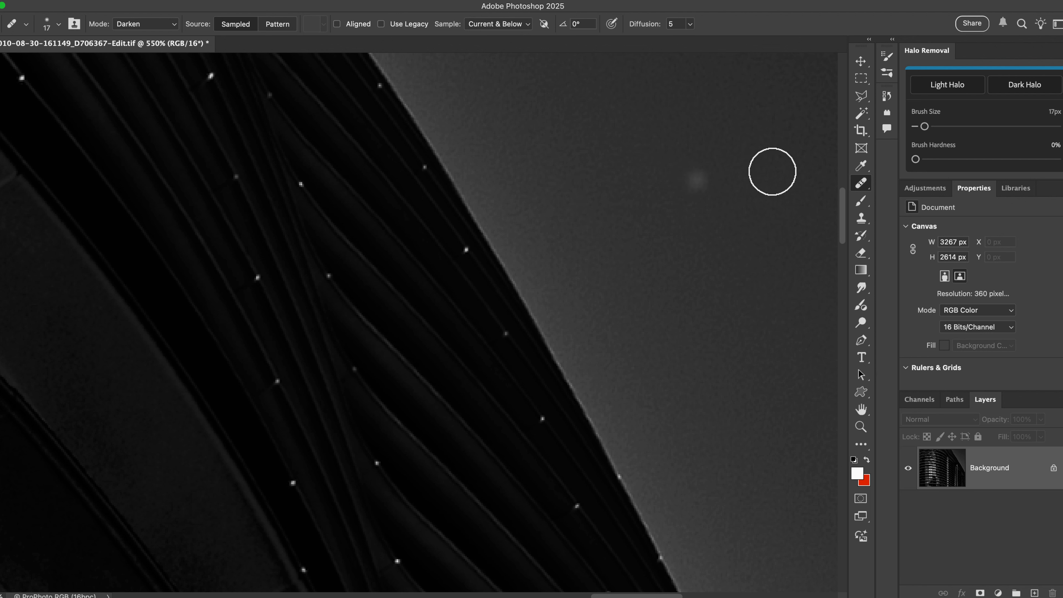
{"action": "left_click_drag", "start_coordinate": [924, 126], "coordinate": [924, 127]}
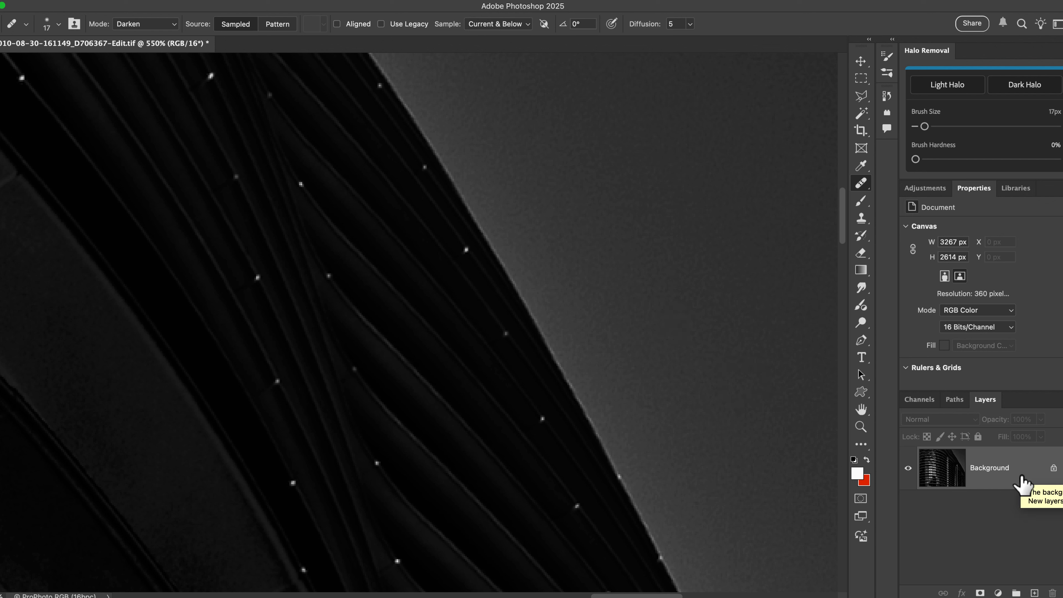
Duplicate the Background layer and rename the copy Halo Removal.
{"action": "key", "text": "super+j"}
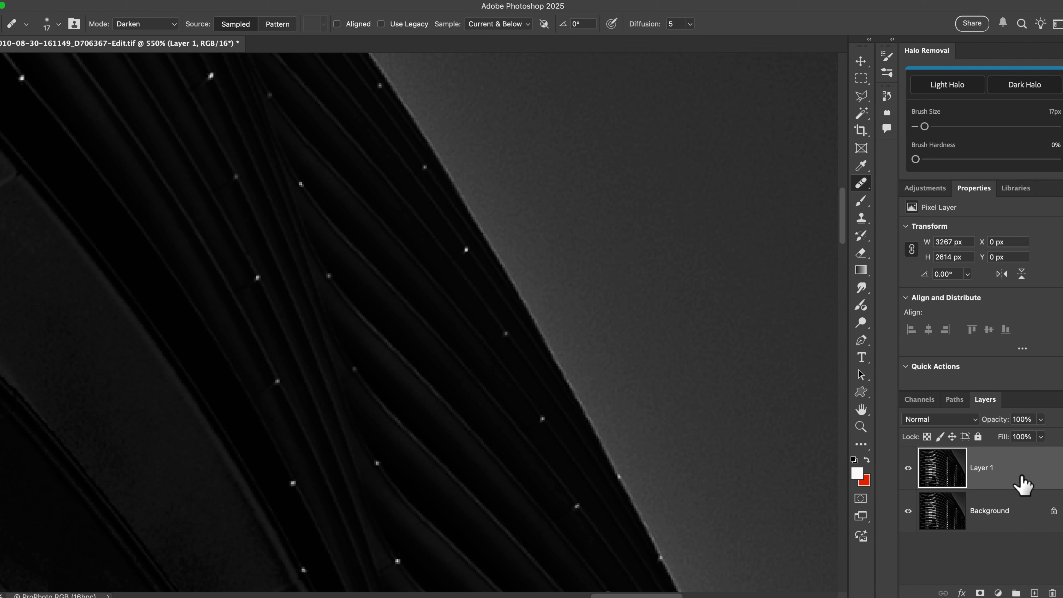
{"action": "double_click", "coordinate": [990, 468]}
{"action": "type", "text": "Halo"}
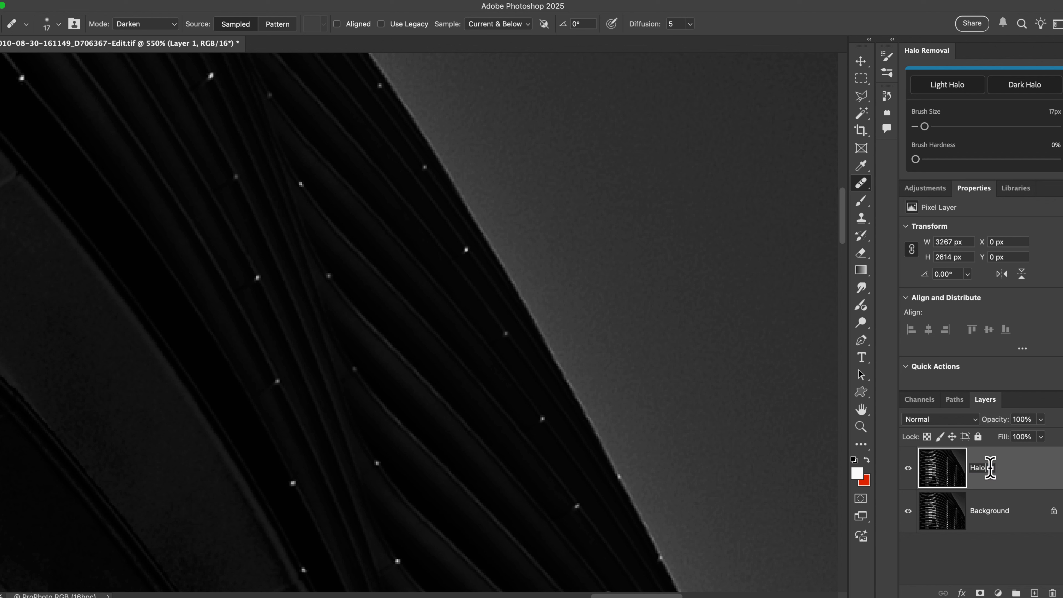
{"action": "type", "text": " Removal"}
{"action": "key", "text": "Return"}
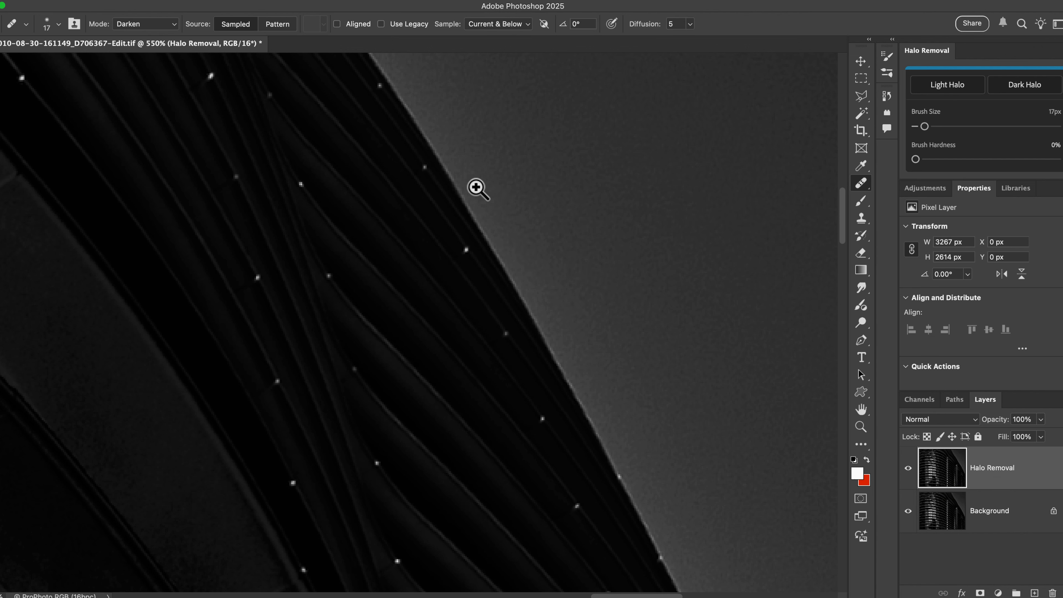
Brush over the light halo along the upper stretch of the building's edge on the Halo Removal layer.
{"action": "left_click_drag", "start_coordinate": [479, 190], "coordinate": [540, 262]}
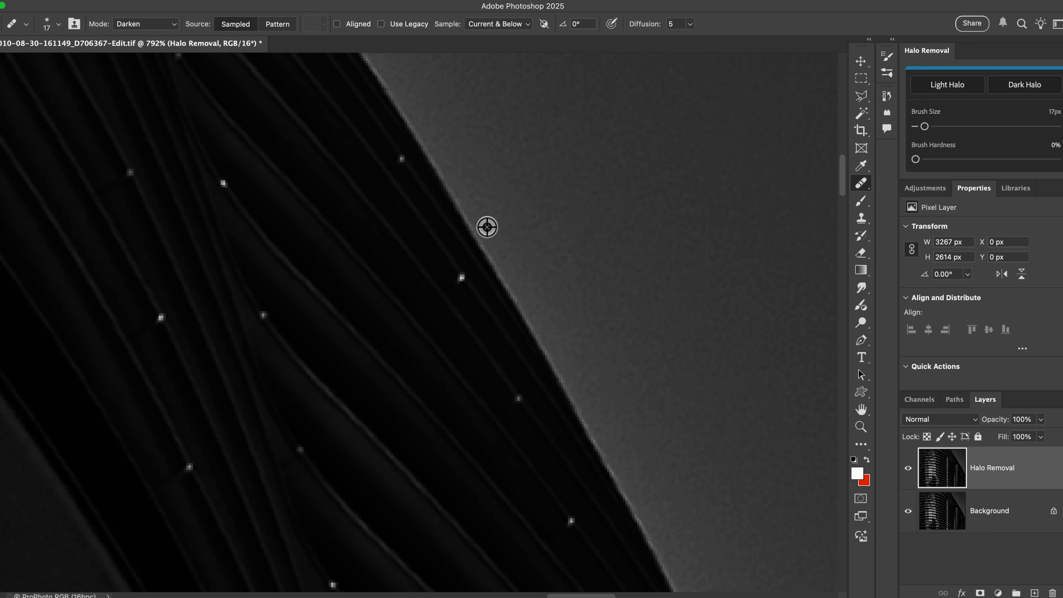
{"action": "left_click", "coordinate": [487, 227], "text": "alt"}
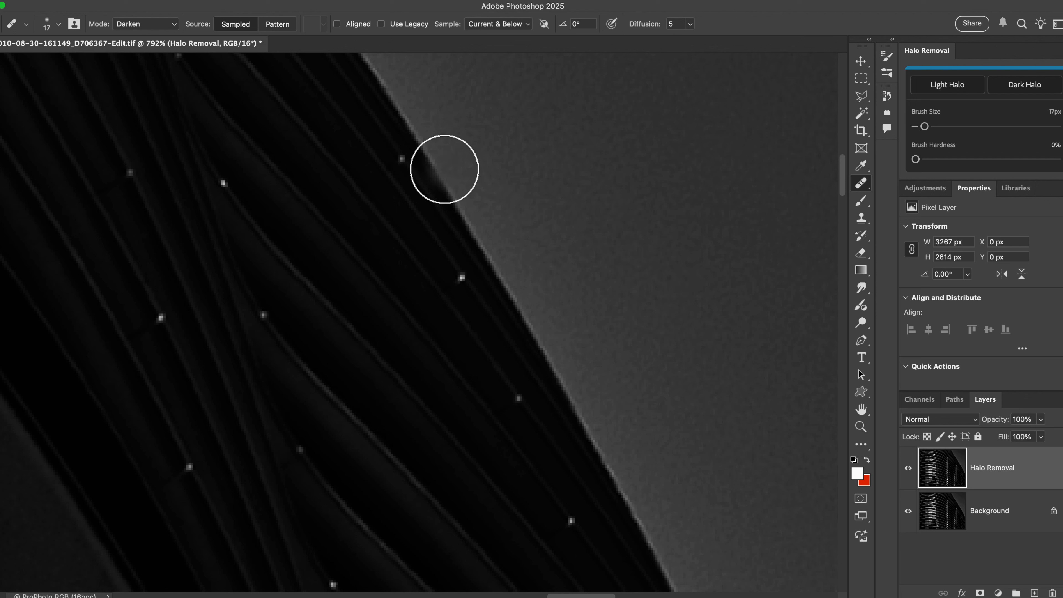
{"action": "left_click_drag", "start_coordinate": [445, 169], "coordinate": [493, 246]}
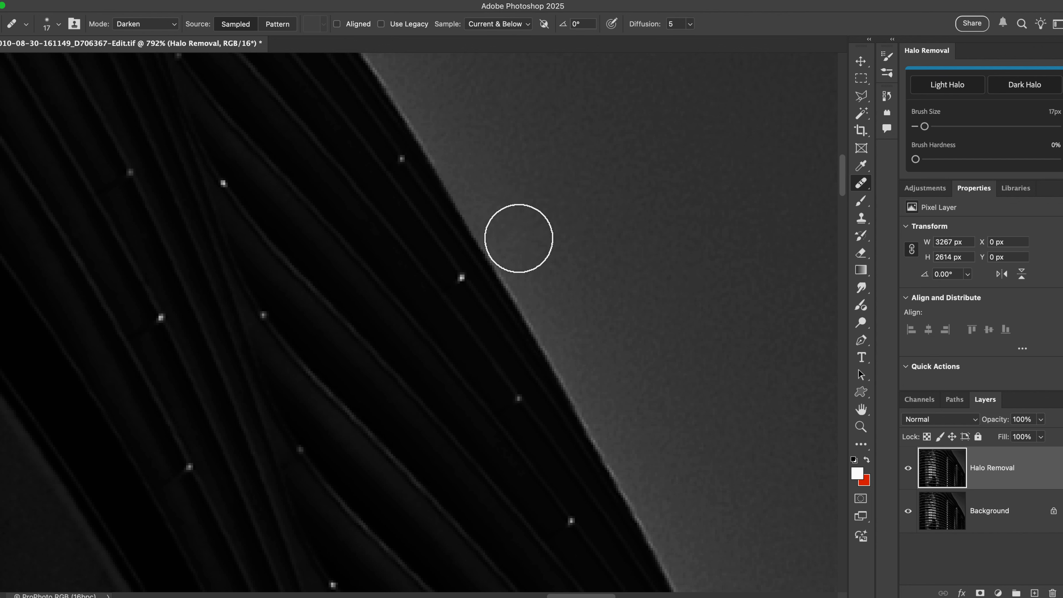
{"action": "key", "text": "space"}
{"action": "left_click_drag", "start_coordinate": [532, 268], "coordinate": [443, 123]}
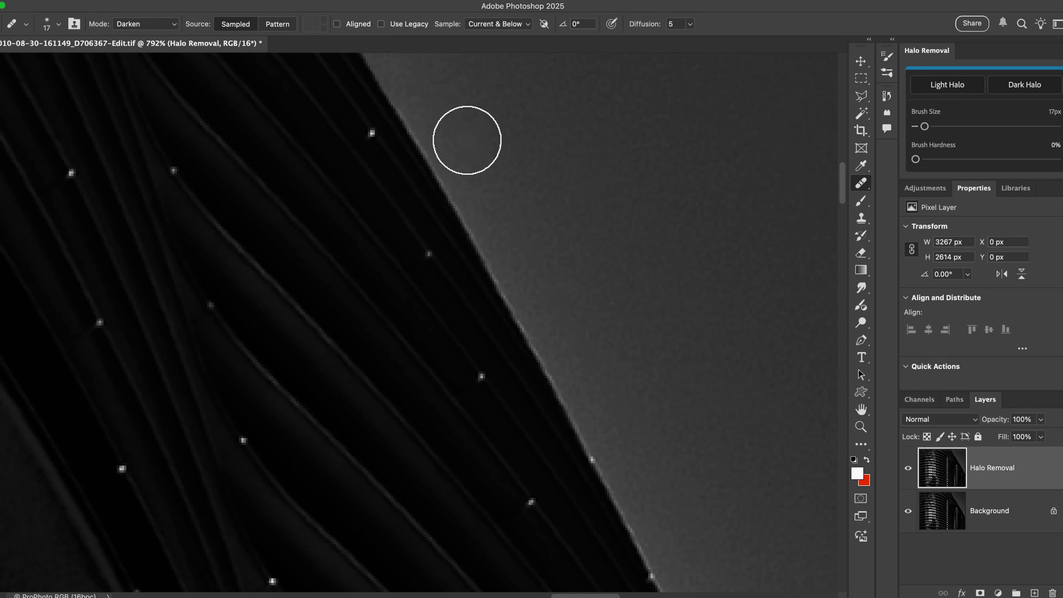
{"action": "key", "text": "alt"}
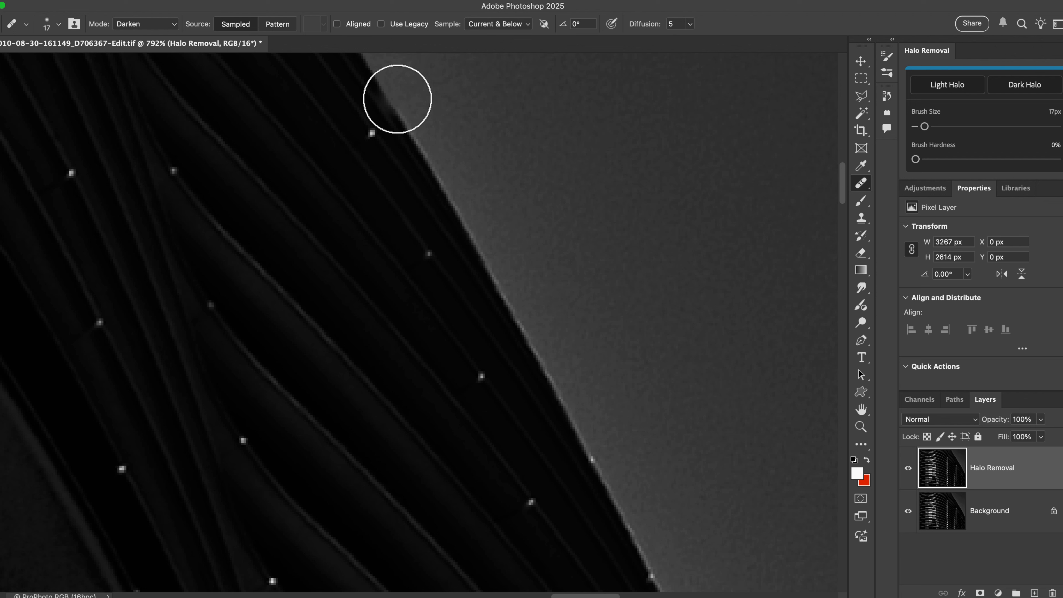
{"action": "left_click_drag", "start_coordinate": [598, 462], "coordinate": [589, 437]}
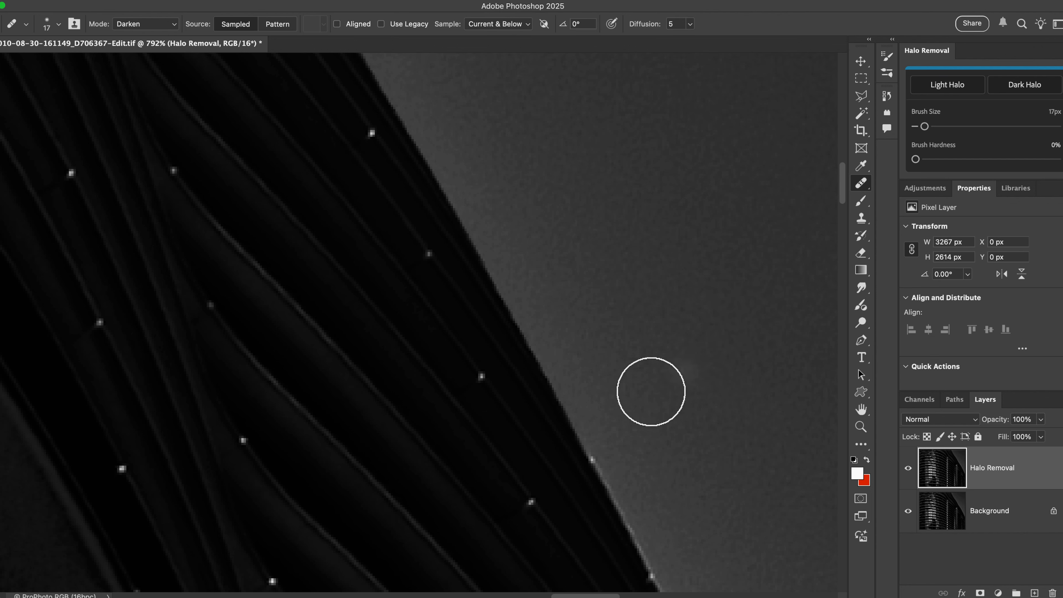
{"action": "mouse_move", "coordinate": [666, 492]}
{"action": "left_mouse_down"}
{"action": "mouse_move", "coordinate": [644, 406]}
{"action": "mouse_move", "coordinate": [568, 270]}
{"action": "left_mouse_up"}
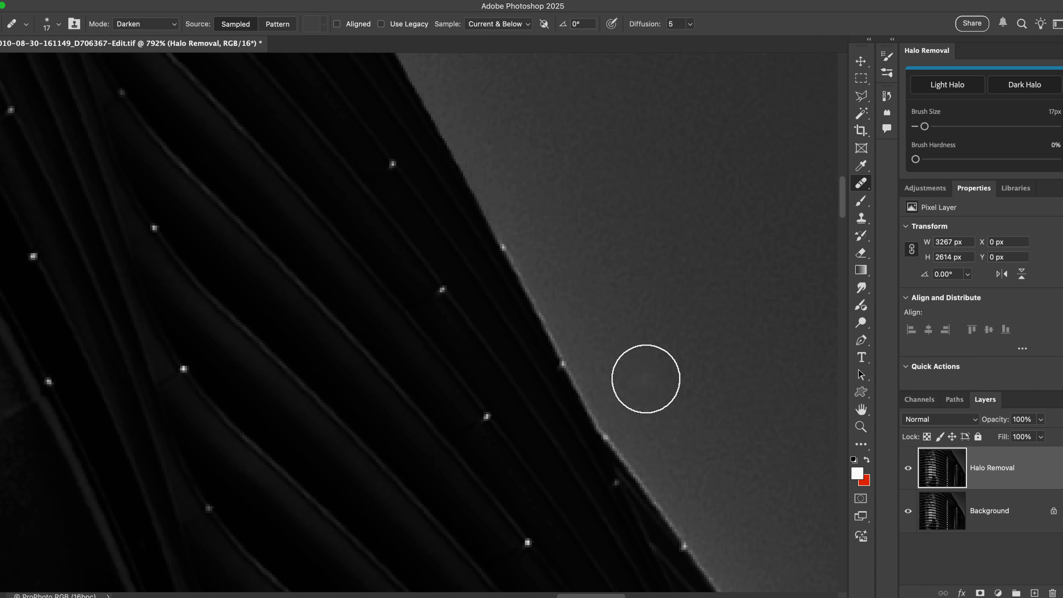
Dab the brush along further bright halo spots on the building edge, moving down the outline.
{"action": "left_click", "coordinate": [538, 251], "text": "alt"}
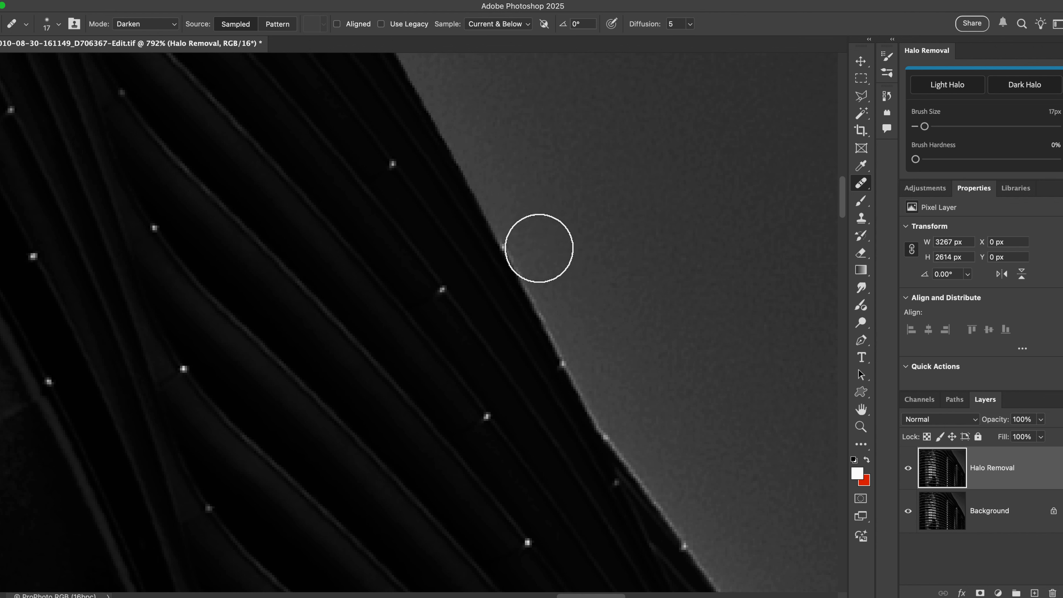
{"action": "left_click", "coordinate": [528, 244], "text": "alt"}
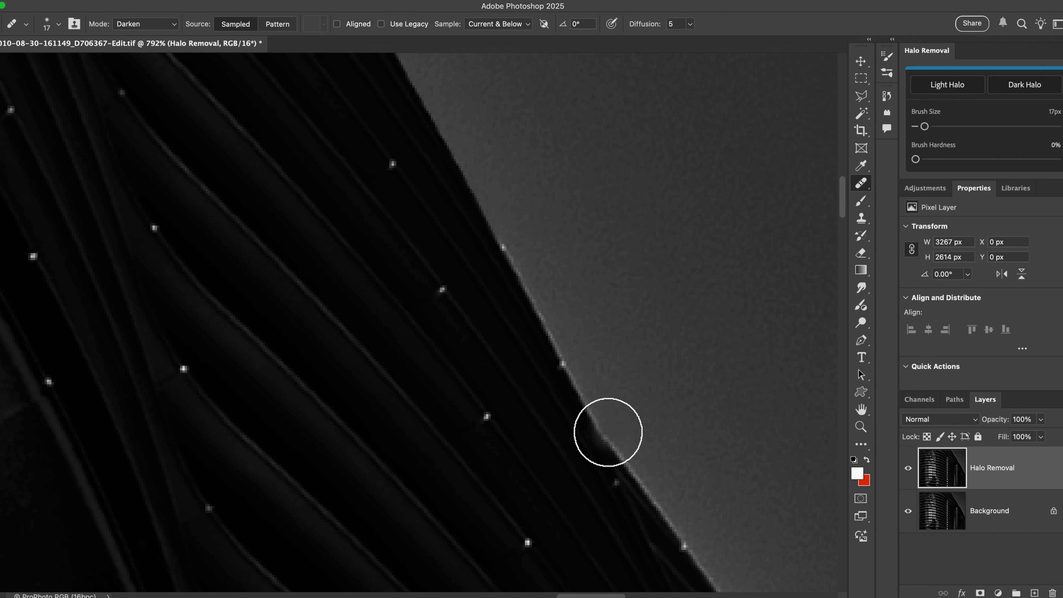
{"action": "left_click", "coordinate": [607, 432], "text": "shift"}
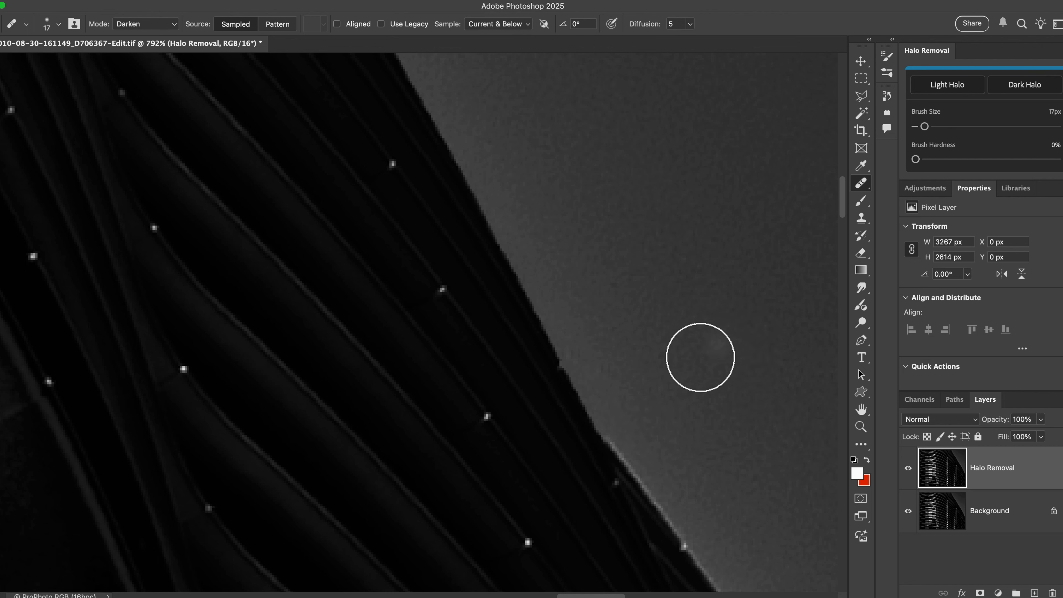
{"action": "key", "text": "space"}
{"action": "left_click_drag", "start_coordinate": [667, 381], "coordinate": [570, 273]}
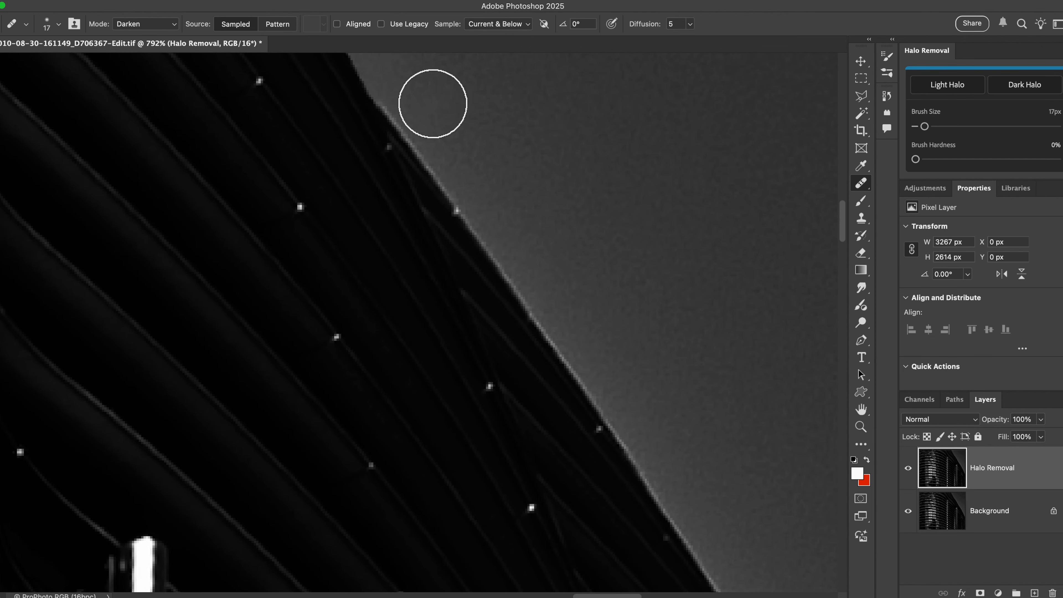
{"action": "left_click", "coordinate": [427, 104], "text": "alt"}
{"action": "left_click", "coordinate": [384, 101]}
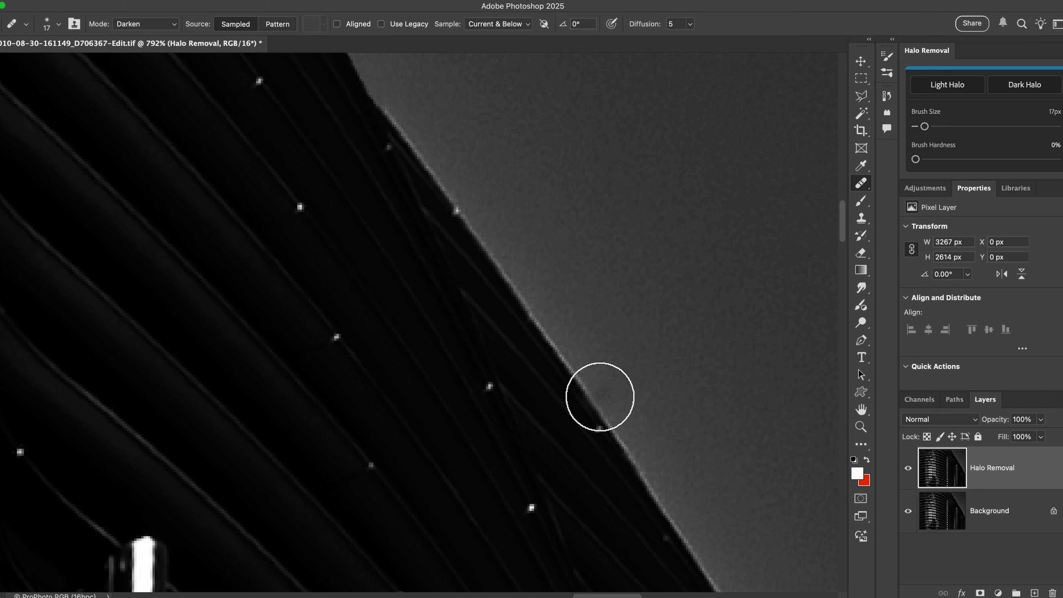
{"action": "left_click", "coordinate": [598, 397], "text": "shift"}
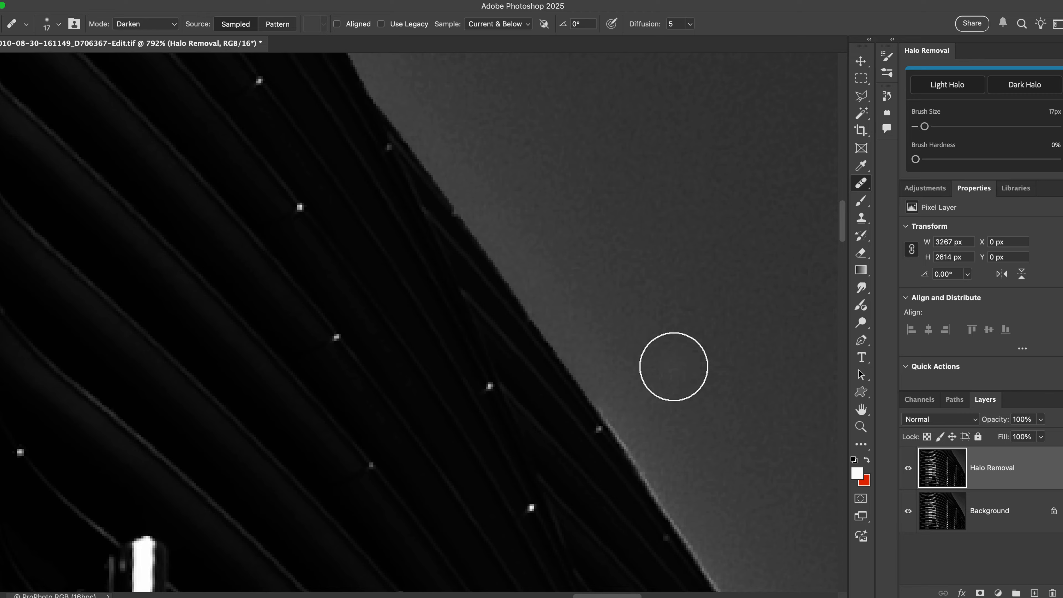
Paint out the halo along the next stretch of the edge with a 9 px brush.
{"action": "mouse_move", "coordinate": [673, 368]}
{"action": "left_mouse_down"}
{"action": "mouse_move", "coordinate": [499, 156]}
{"action": "mouse_move", "coordinate": [487, 216]}
{"action": "left_mouse_up"}
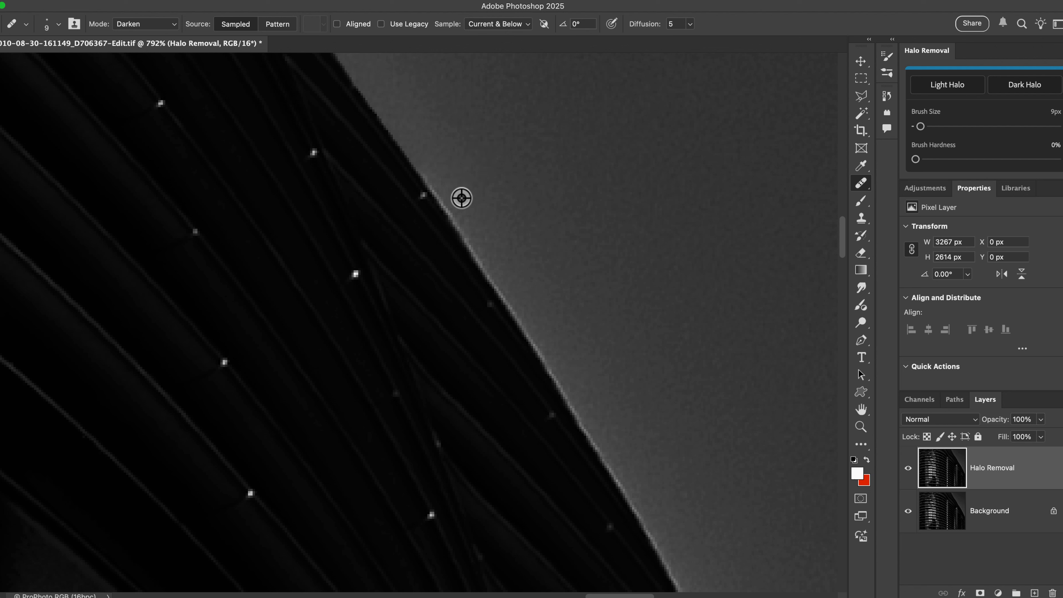
{"action": "mouse_move", "coordinate": [452, 210]}
{"action": "left_mouse_down"}
{"action": "mouse_move", "coordinate": [416, 163]}
{"action": "mouse_move", "coordinate": [454, 201]}
{"action": "mouse_move", "coordinate": [548, 365]}
{"action": "left_mouse_up"}
{"action": "scroll", "coordinate": [653, 258], "scroll_direction": "down", "scroll_amount": 5}
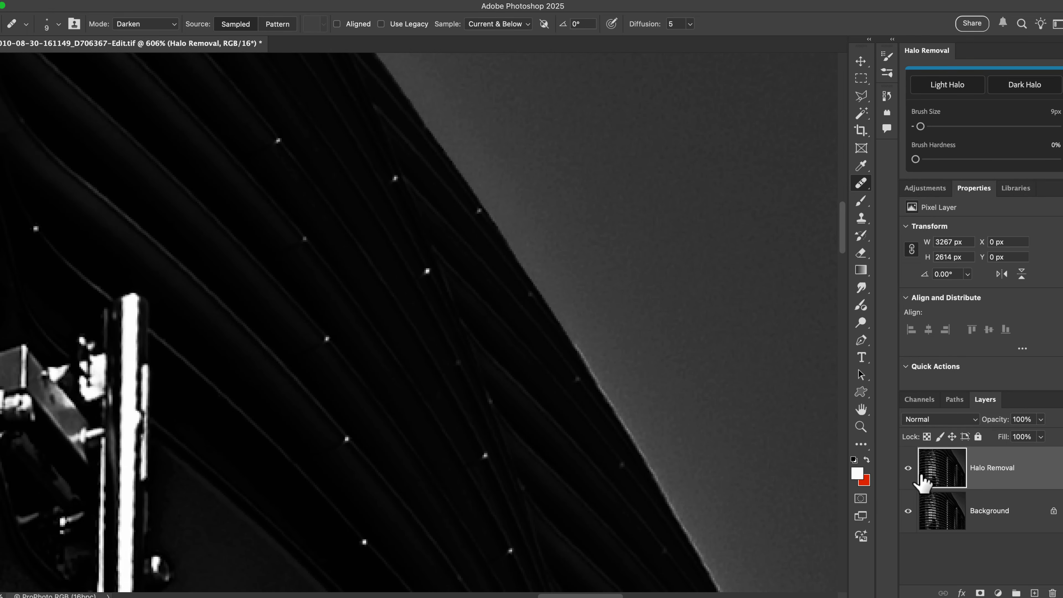
Toggle the Halo Removal layer's visibility to compare before and after, then reselect the Light Halo brush.
{"action": "left_click", "coordinate": [908, 468]}
{"action": "left_click", "coordinate": [908, 468]}
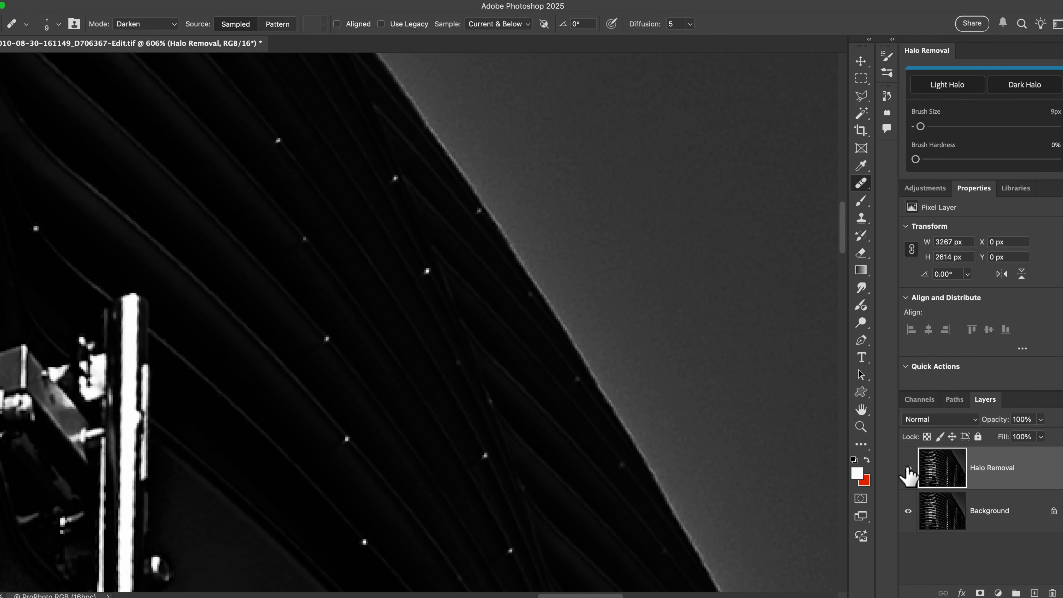
{"action": "left_click", "coordinate": [908, 468]}
{"action": "left_click", "coordinate": [908, 468]}
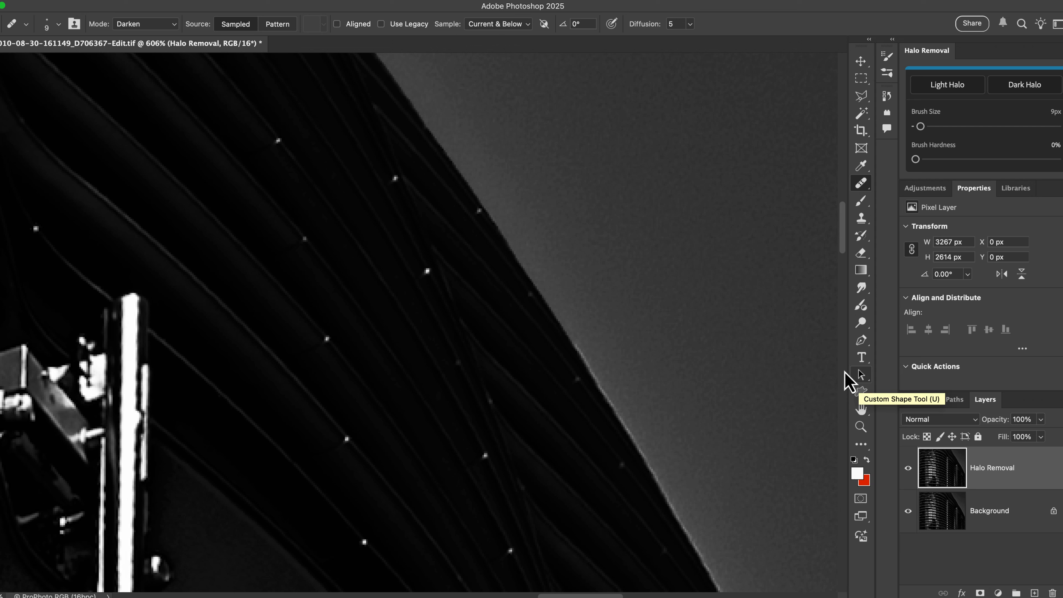
{"action": "left_click", "coordinate": [947, 92]}
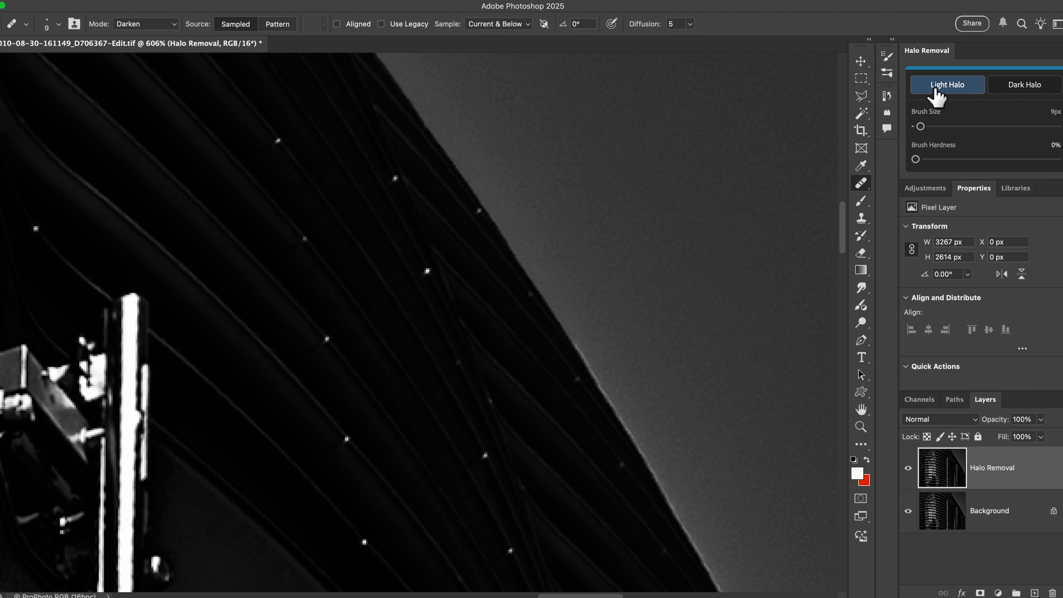